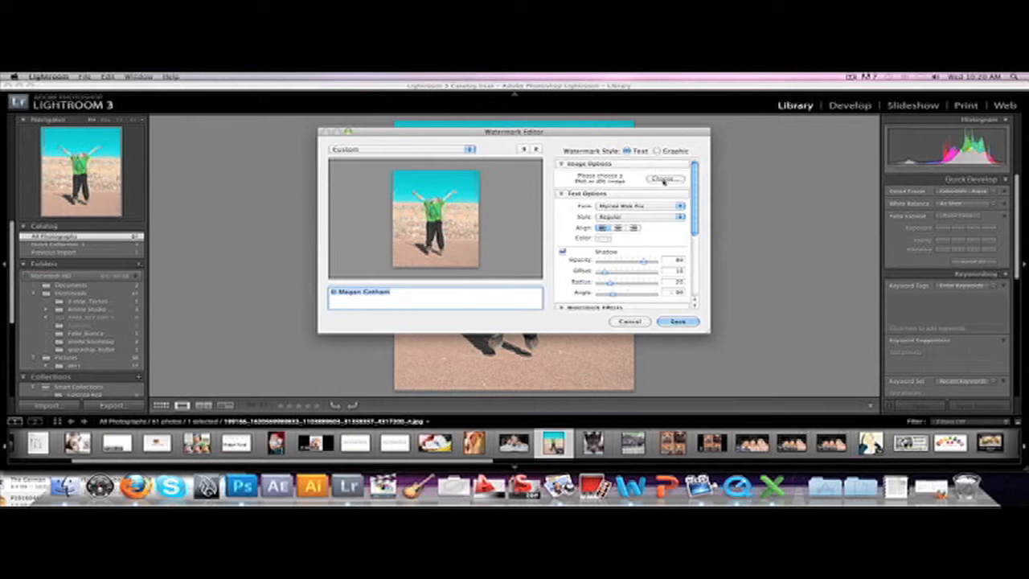
Step: Load the white Zeitgeist logo PNG from the Documents folder as the watermark graphic
left_click(663, 179)
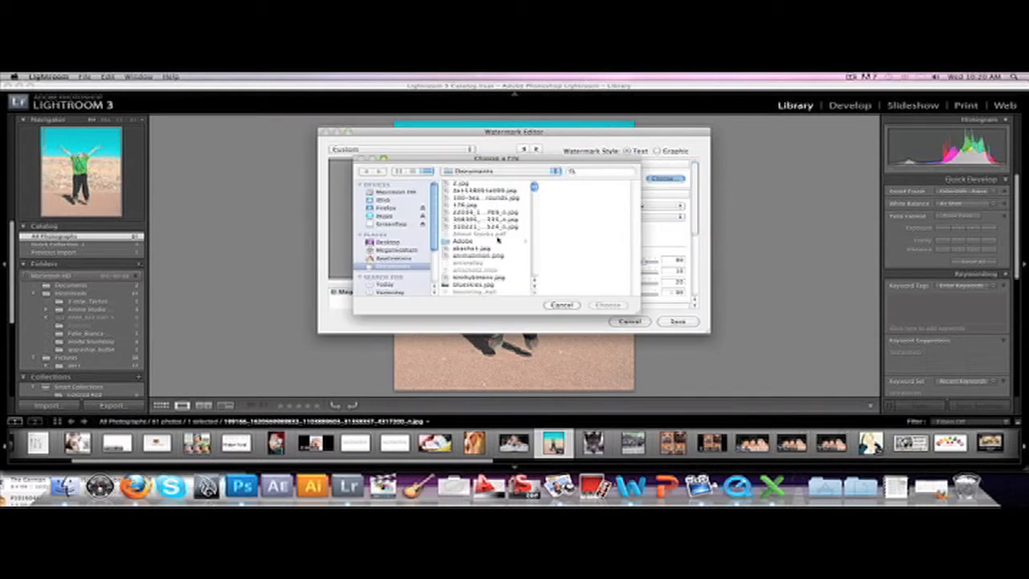
left_click_drag(554, 163, 482, 151)
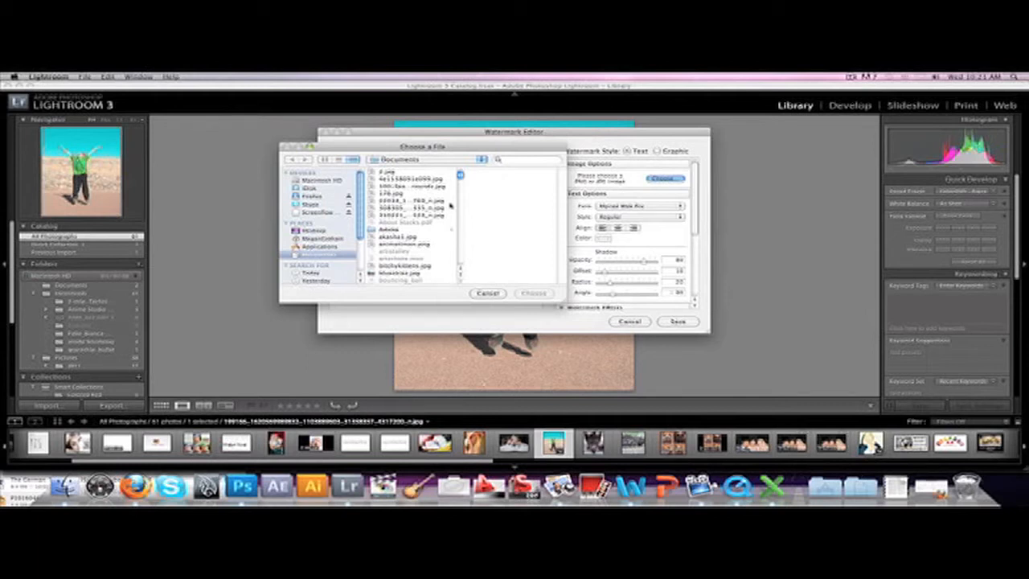
scroll(449, 205, "down", 15)
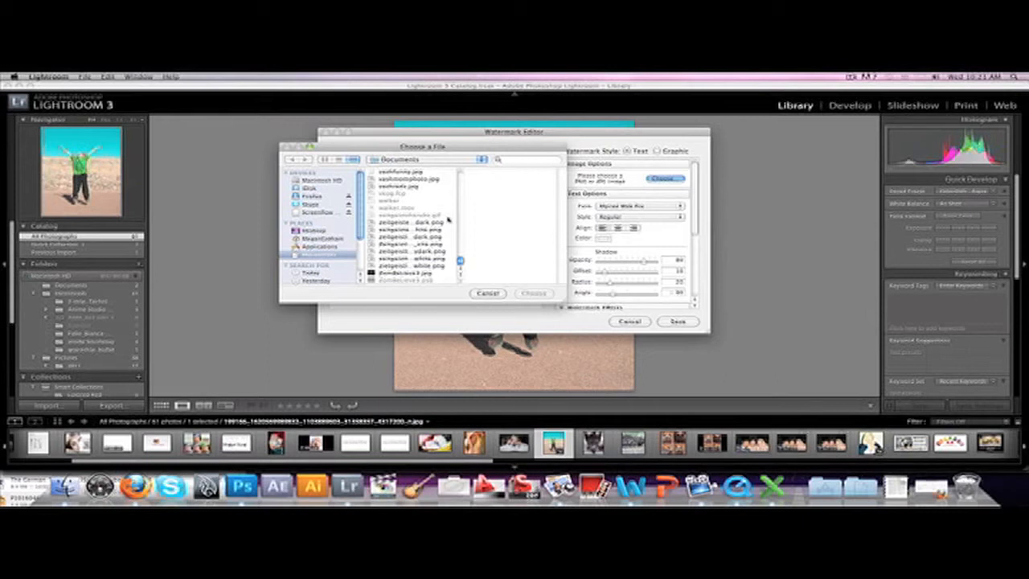
left_click(408, 265)
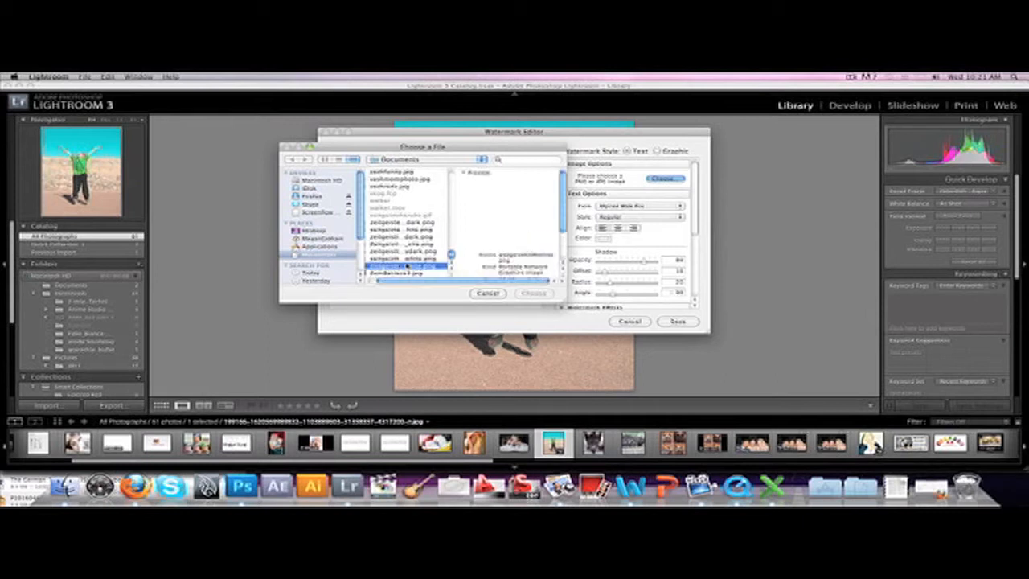
left_click(407, 258)
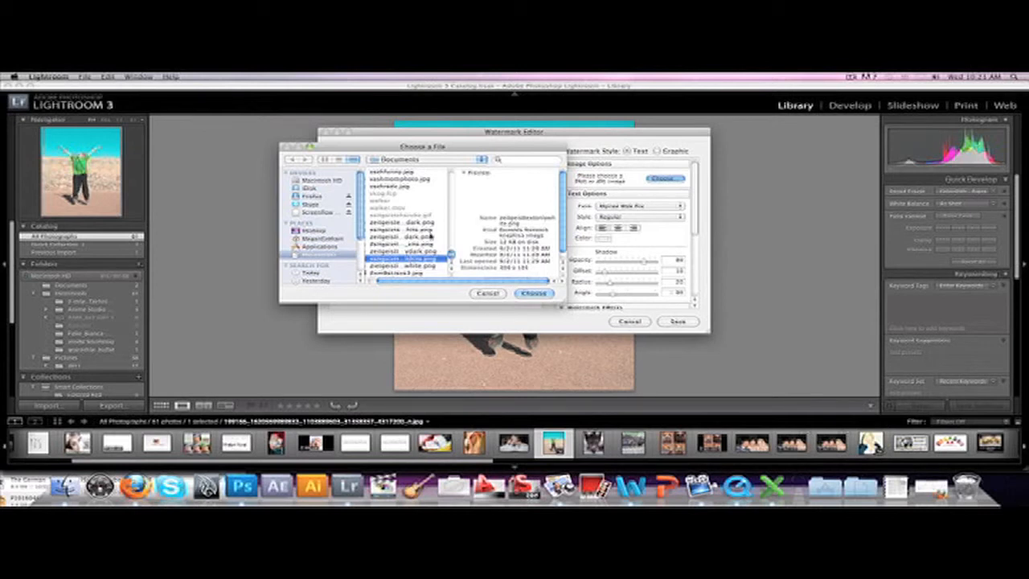
left_click(430, 237)
left_click(427, 230)
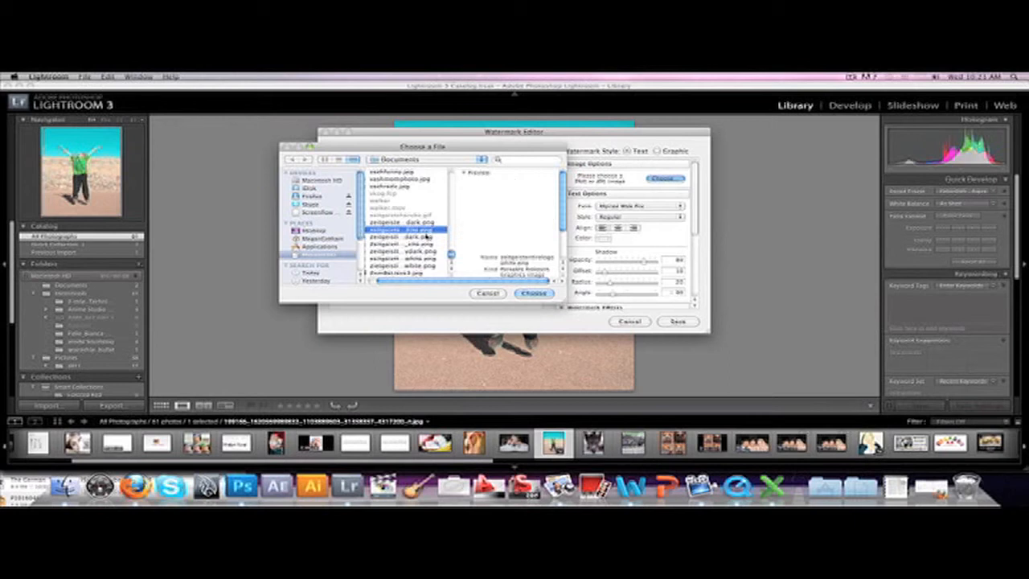
left_click(530, 294)
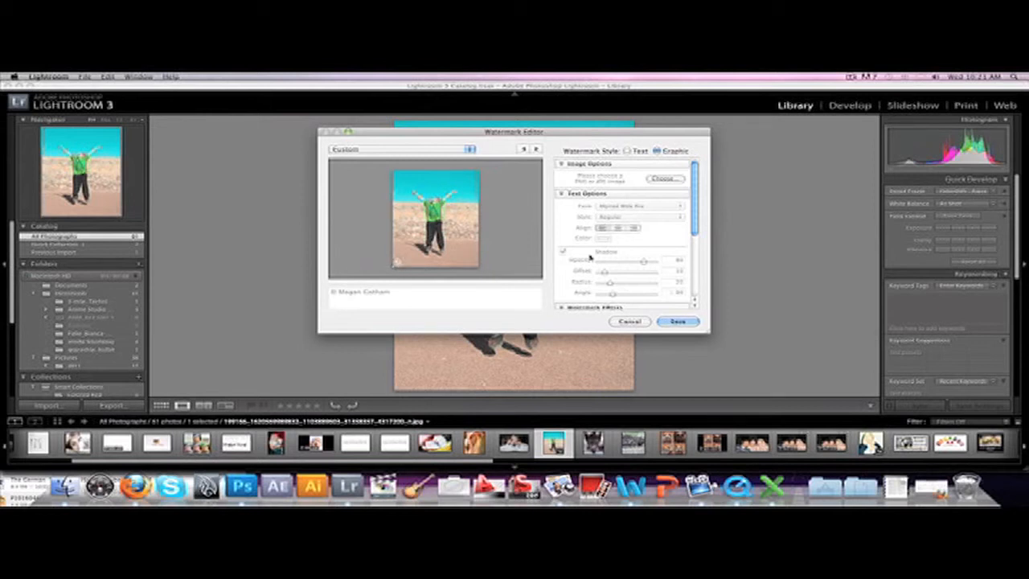
Step: Enlarge the logo watermark to a proportional size of about 21 in the watermark effects
scroll(595, 252, "down", 2)
scroll(595, 252, "down", 2)
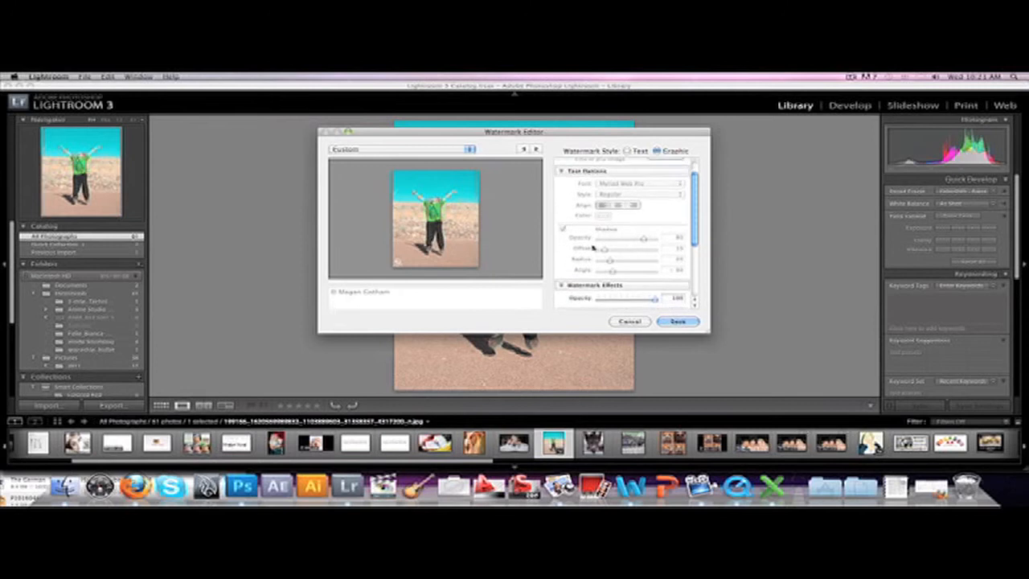
scroll(595, 249, "up", 5)
scroll(594, 173, "down", 5)
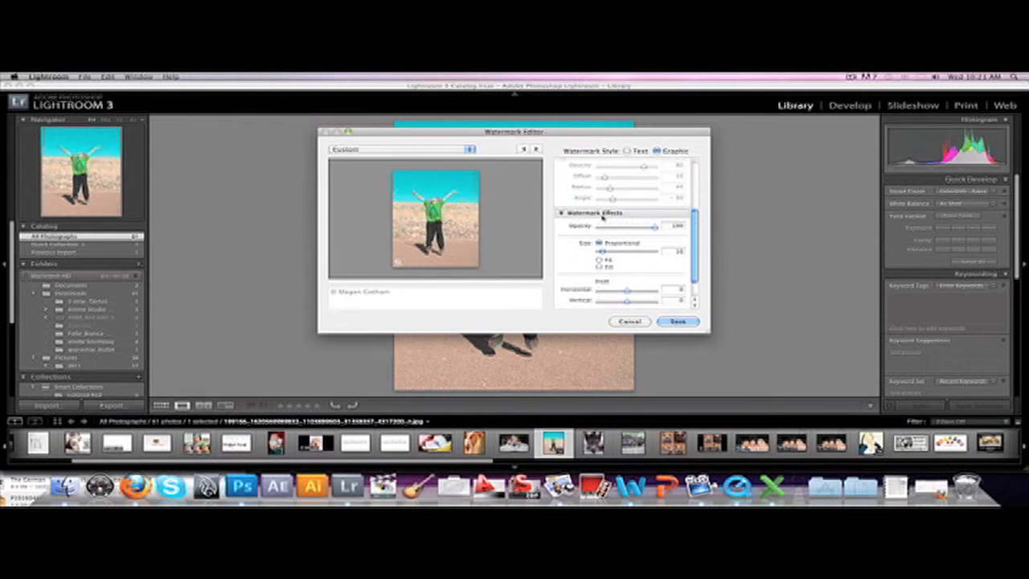
left_click_drag(602, 253, 607, 252)
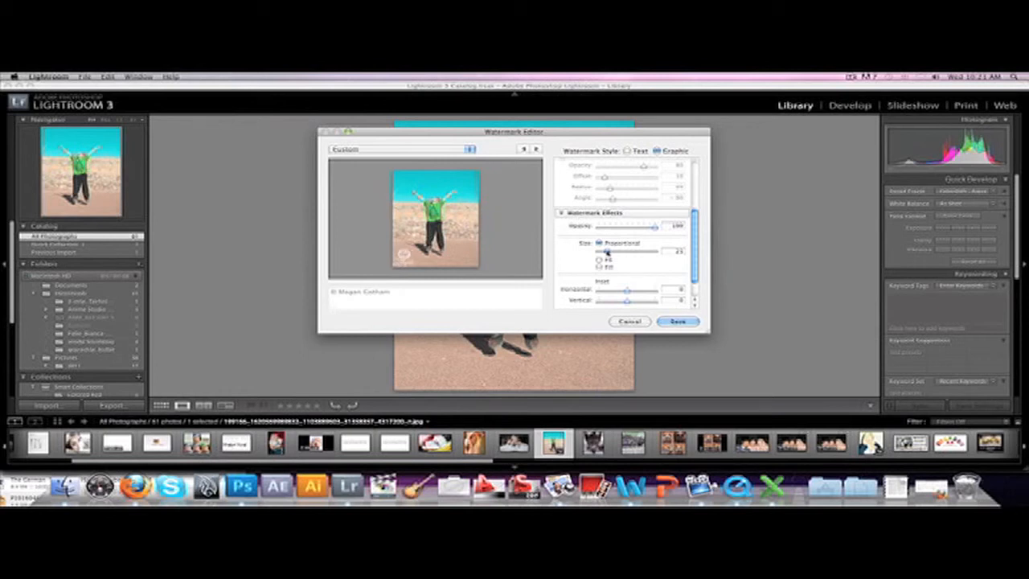
Step: Try the Fit and Fill sizes for the logo watermark, then return it to Proportional
left_click(598, 261)
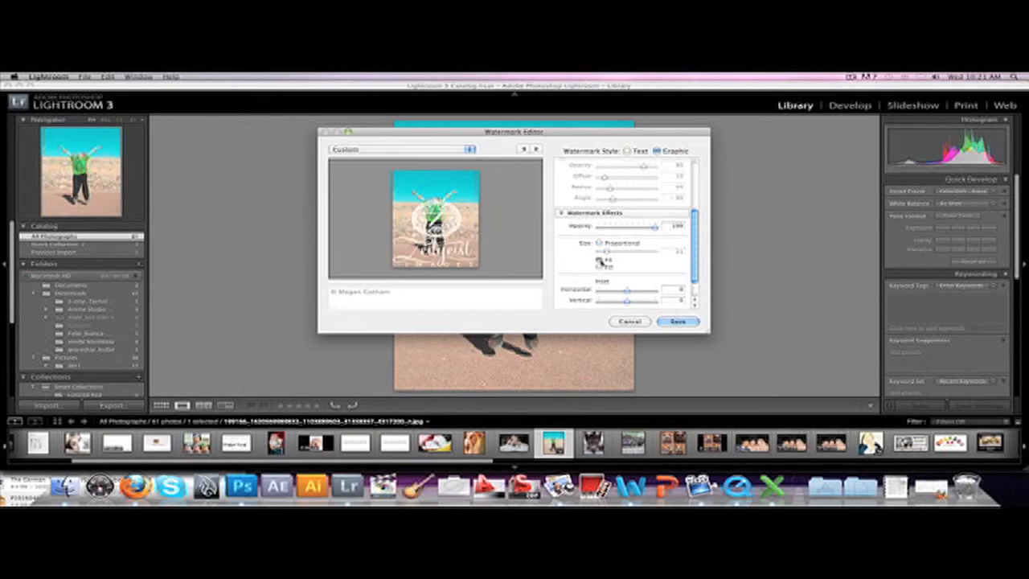
left_click(600, 268)
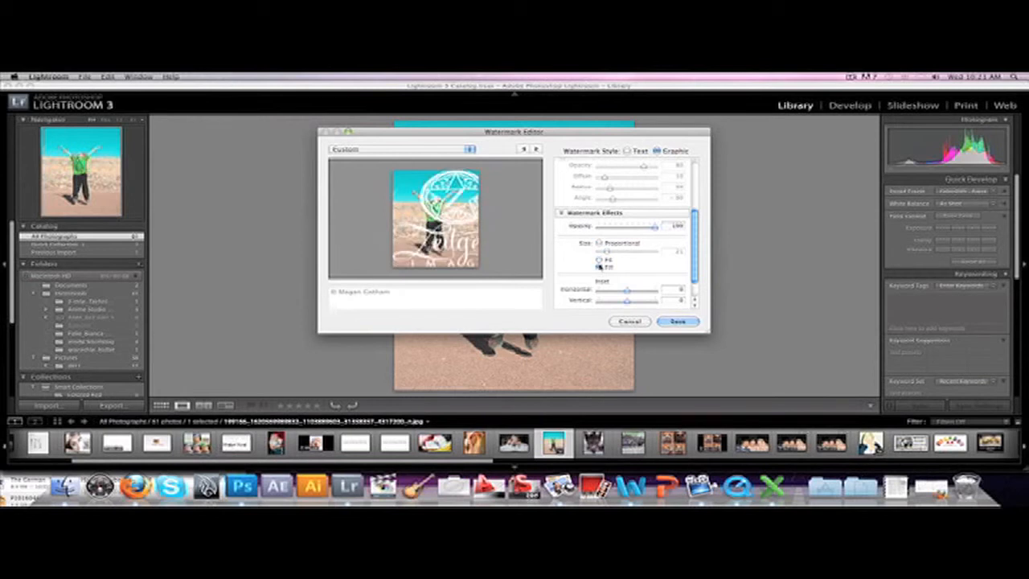
left_click(598, 260)
left_click(599, 261)
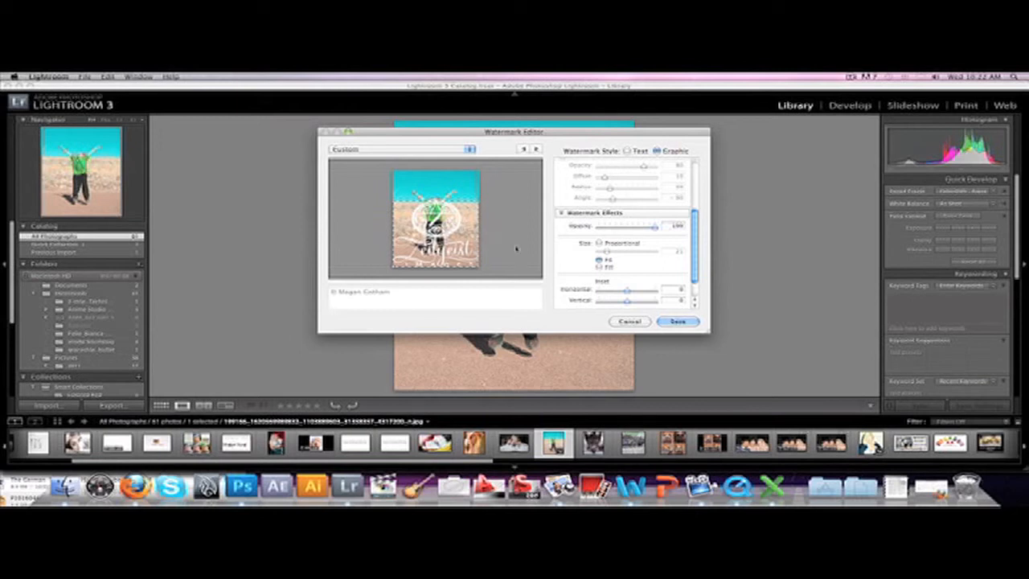
left_click(599, 243)
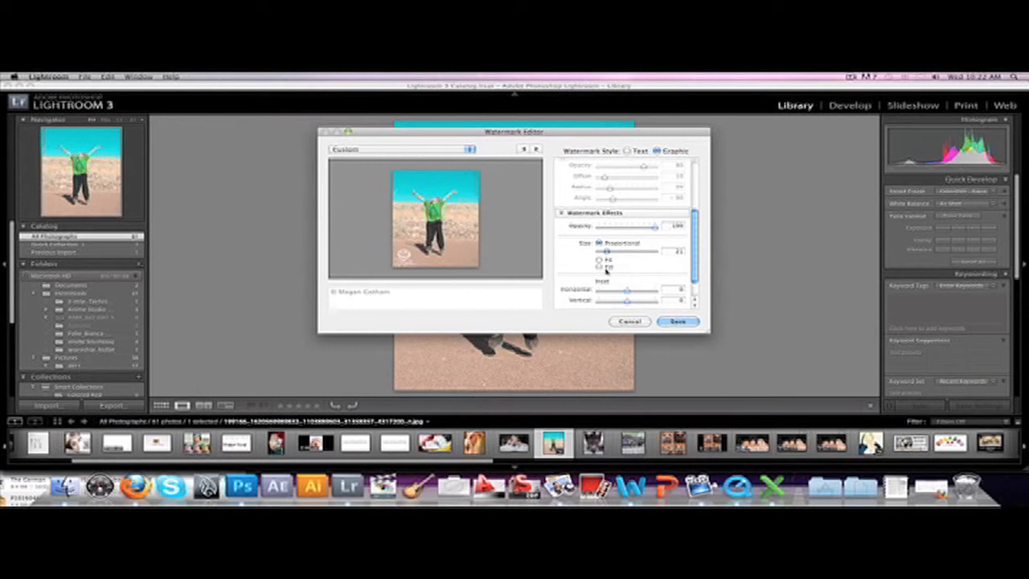
Step: Inset the logo watermark slightly from the photo's edges, both horizontally and vertically
scroll(632, 274, "down", 1)
scroll(633, 275, "down", 3)
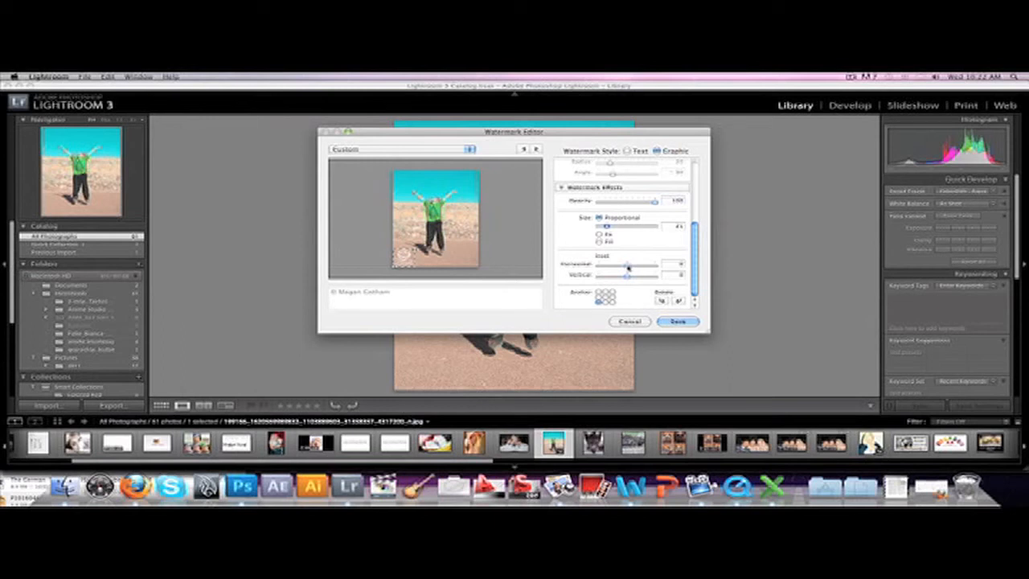
left_click_drag(629, 268, 636, 277)
Step: Try other anchor positions for the logo watermark and return it to the photo's bottom-left corner
left_click(605, 303)
left_click(612, 303)
left_click(612, 297)
left_click(600, 297)
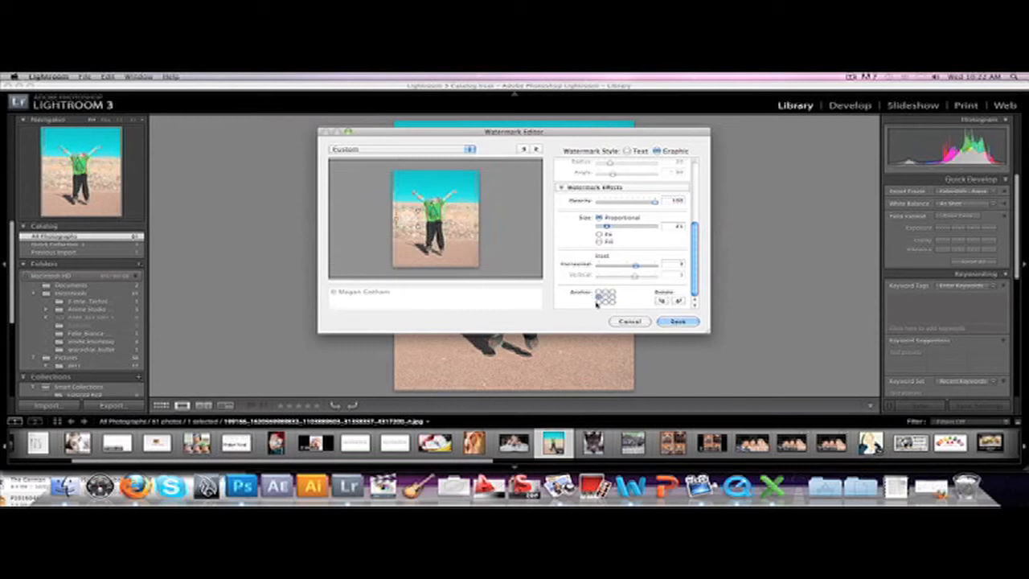
left_click(599, 303)
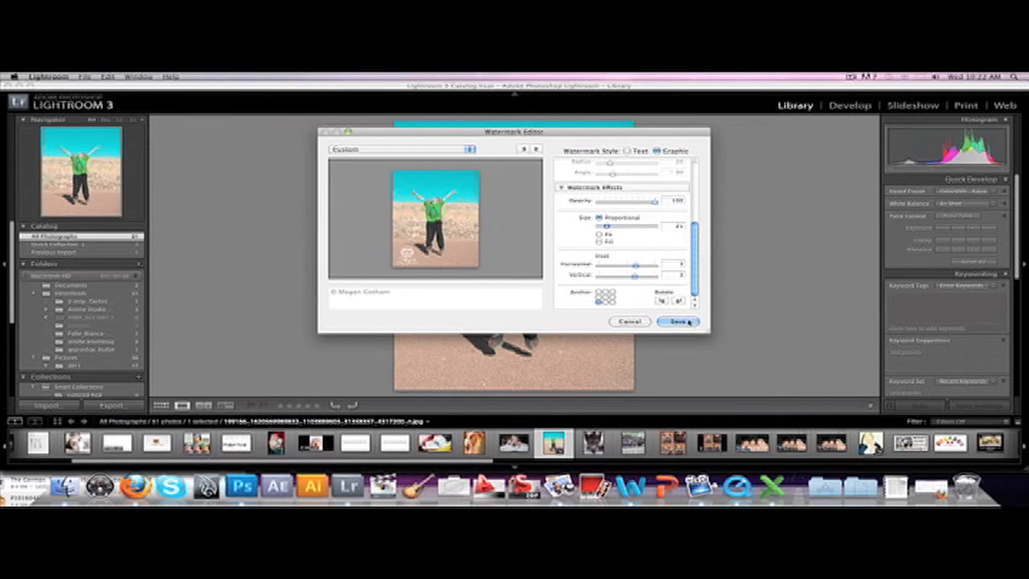
Step: Save the watermark settings as a new preset named entire_z_logo_white
left_click(687, 321)
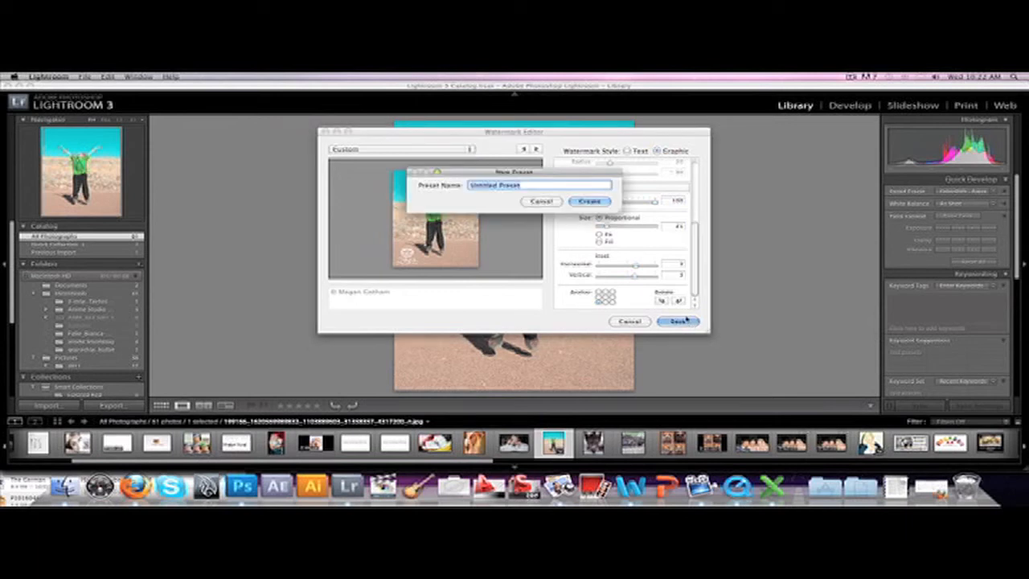
type("entire_p_logo_white")
key("Return")
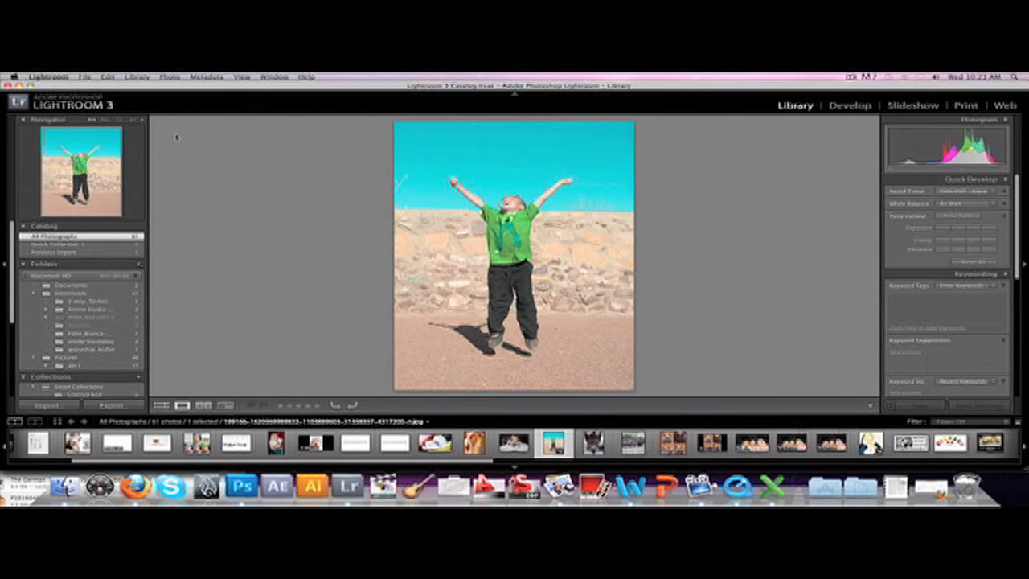
Step: Export the photo to the zeitgeist2011 subfolder with the entire_z_logo_white watermark, overwriting the existing file
left_click(86, 77)
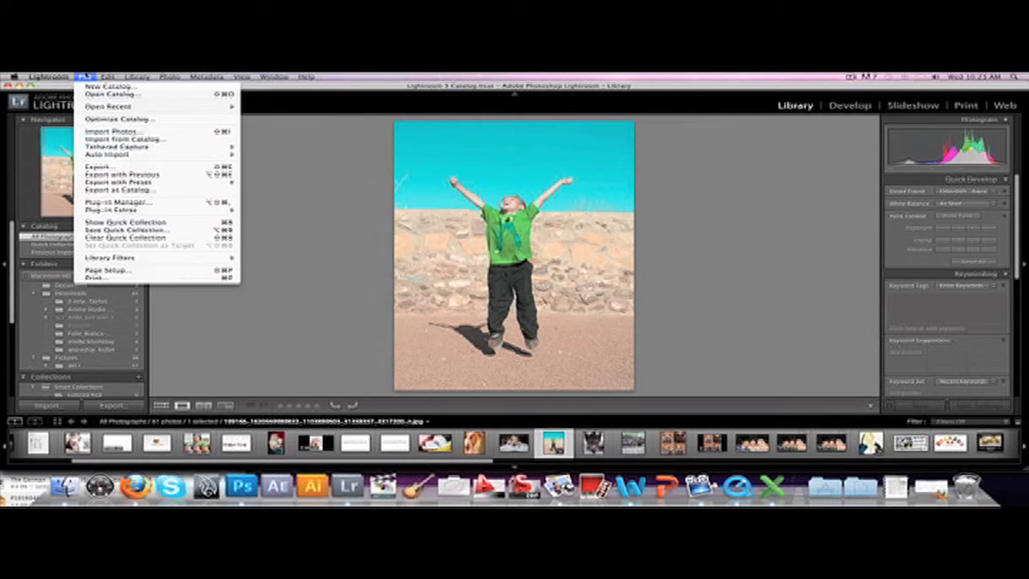
left_click(127, 167)
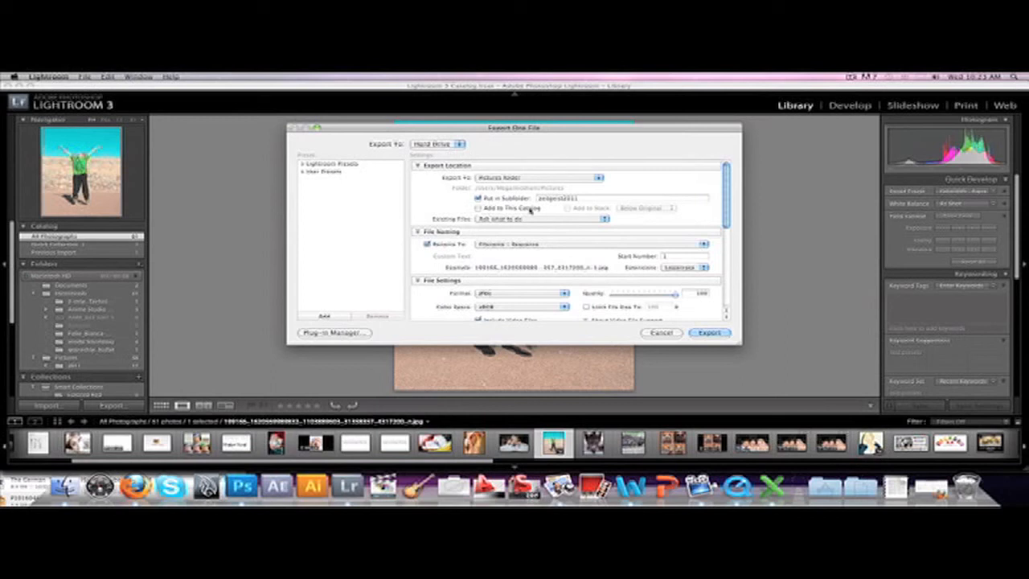
scroll(578, 202, "down", 5)
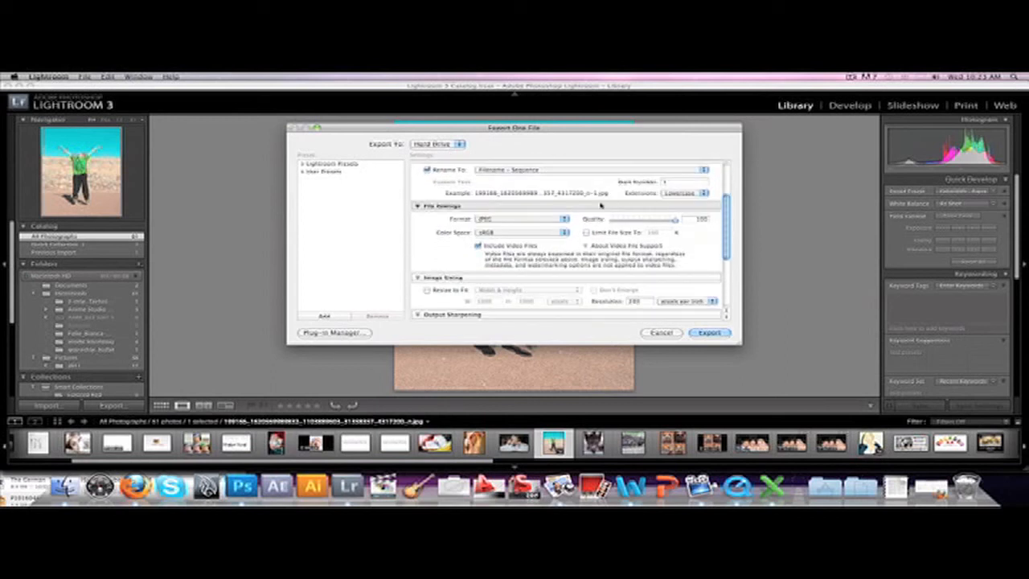
scroll(591, 205, "down", 2)
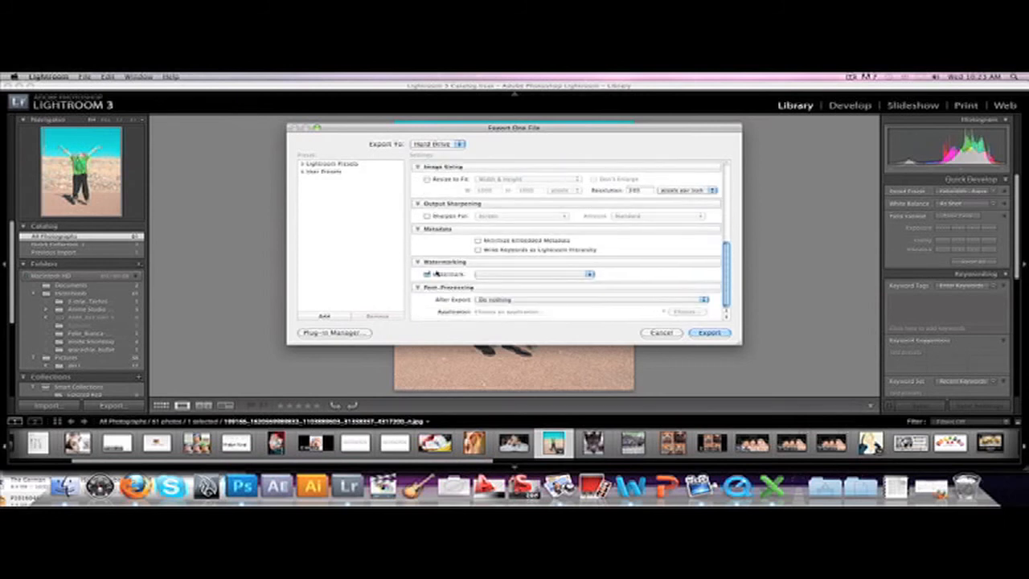
left_click(494, 276)
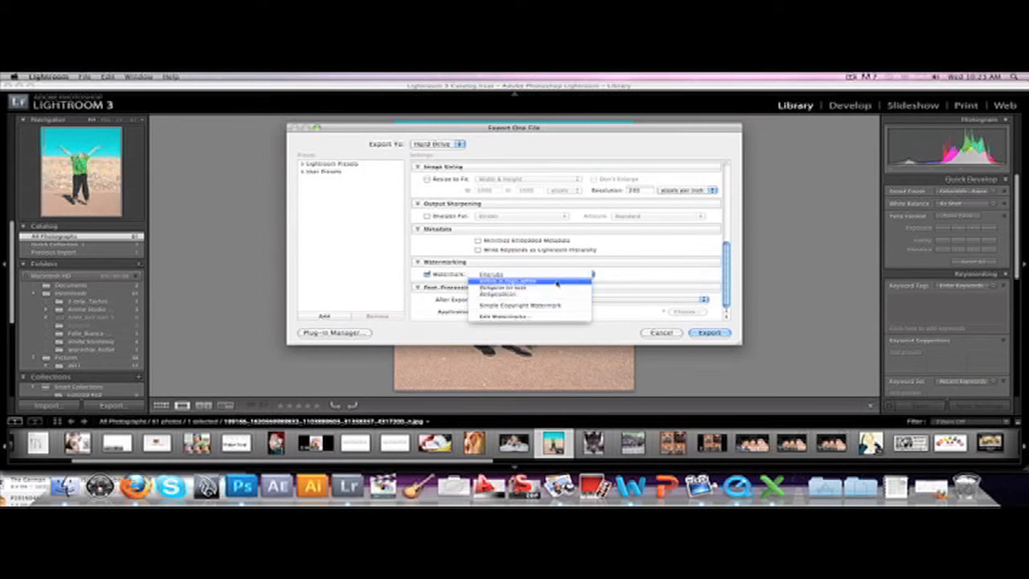
left_click(556, 282)
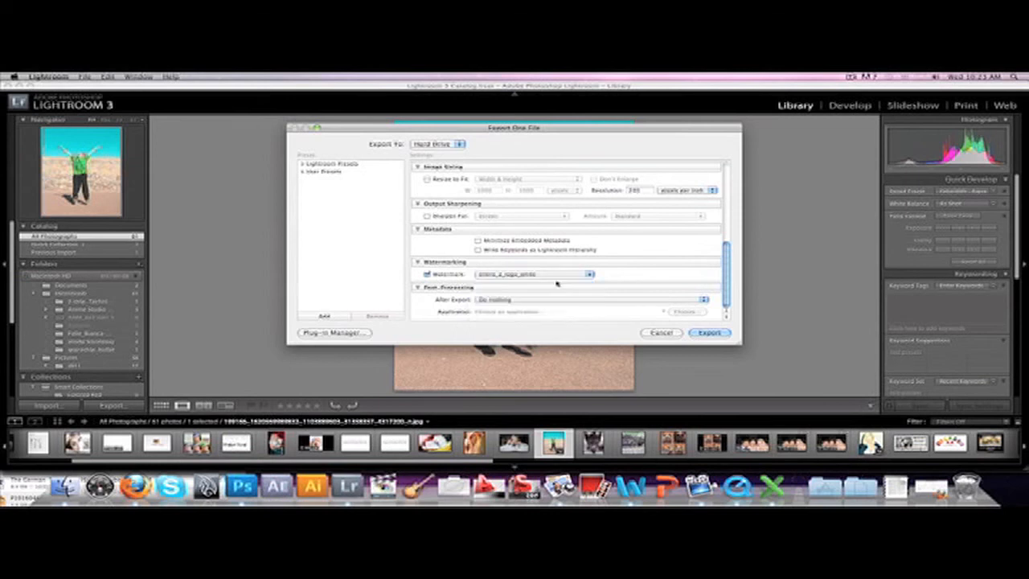
left_click(720, 334)
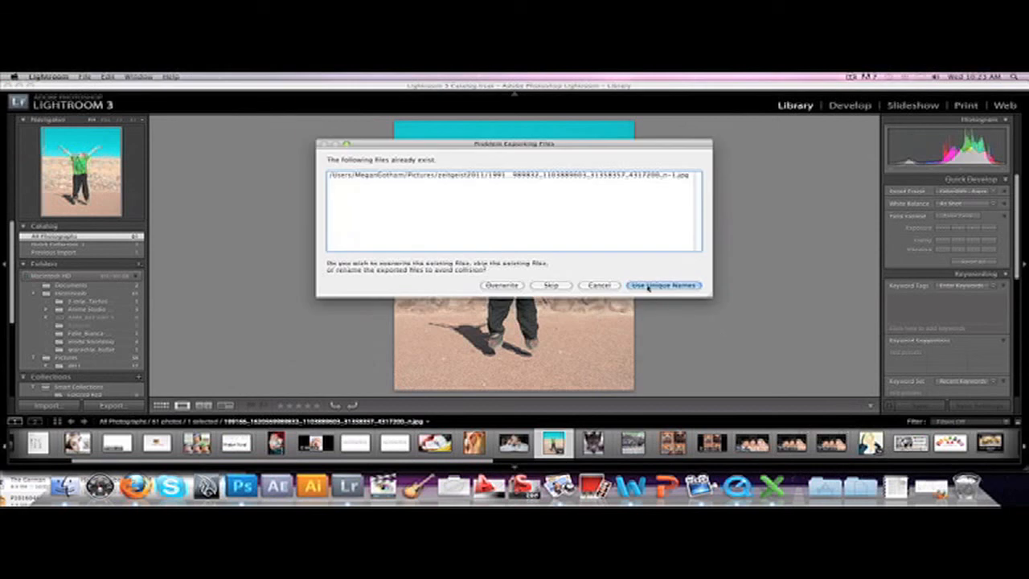
left_click(502, 286)
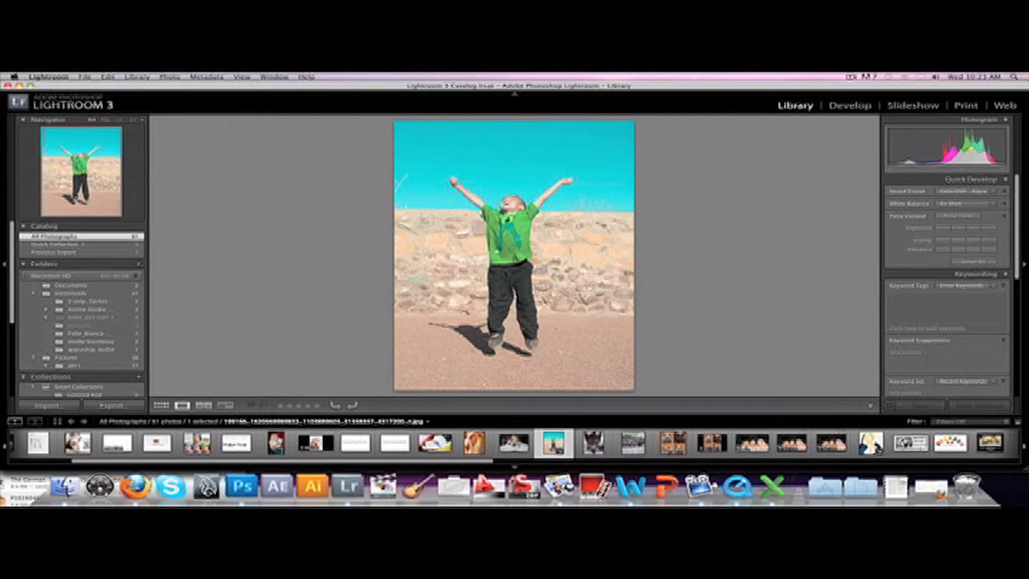
Step: Switch to Finder and open the exported JPEG from the zeitgeist2011 folder to check its watermark
left_click(64, 484)
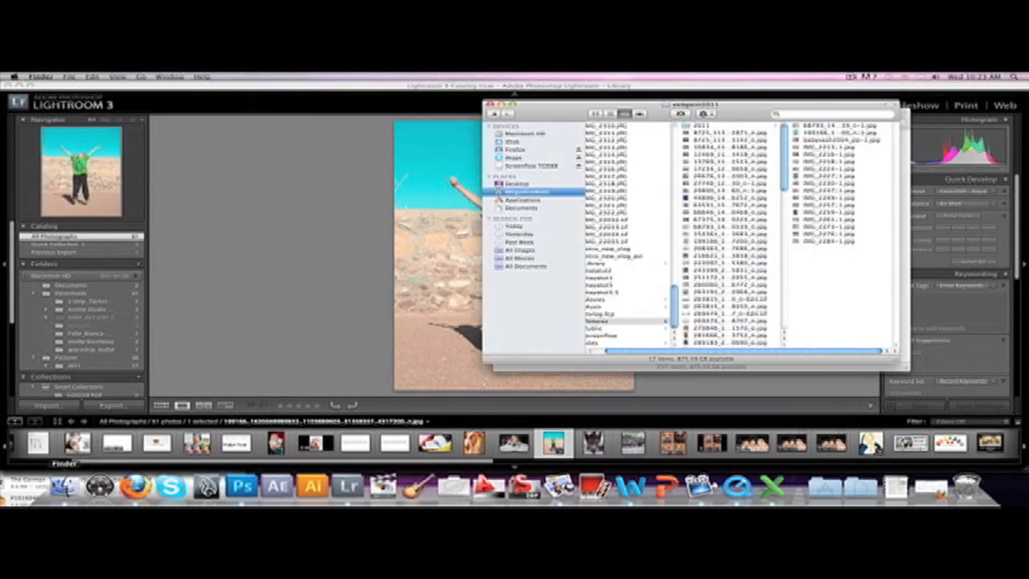
left_click(837, 134)
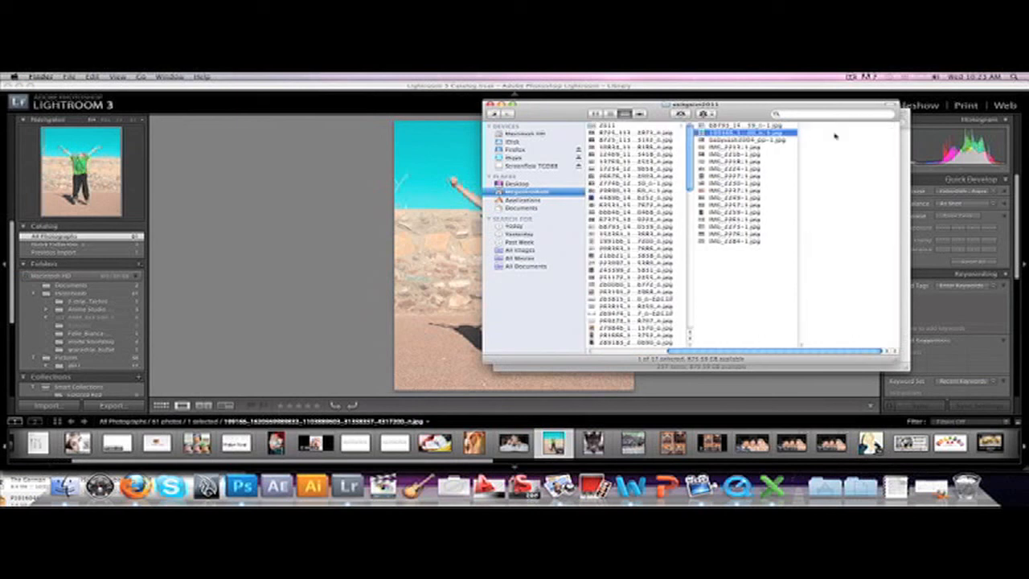
double_click(761, 134)
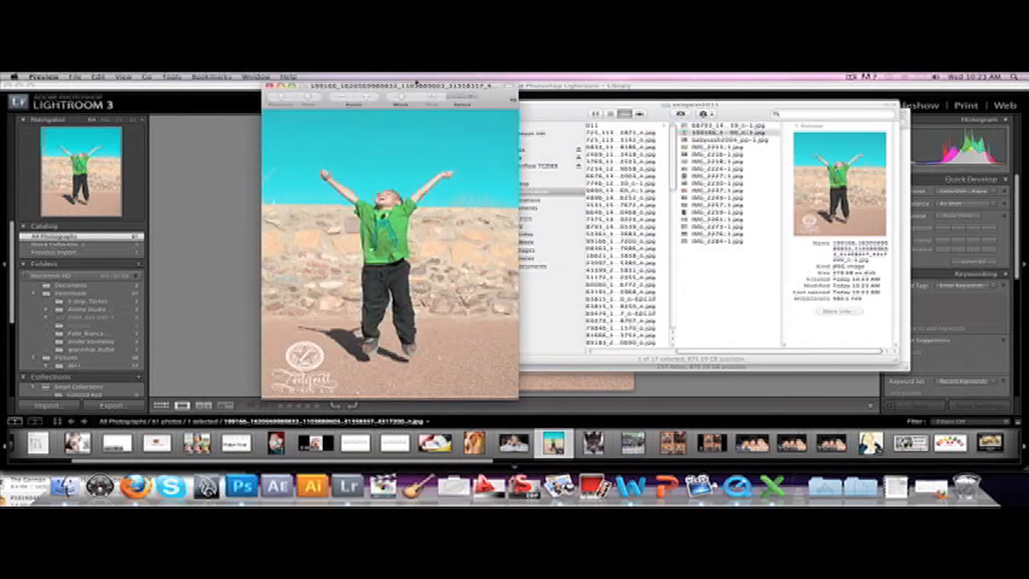
left_click_drag(422, 86, 473, 87)
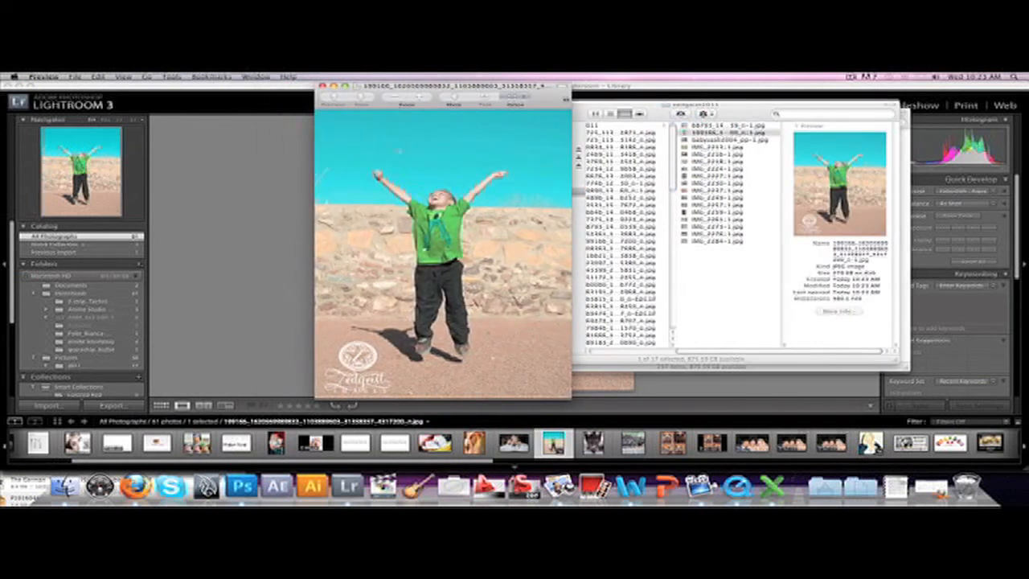